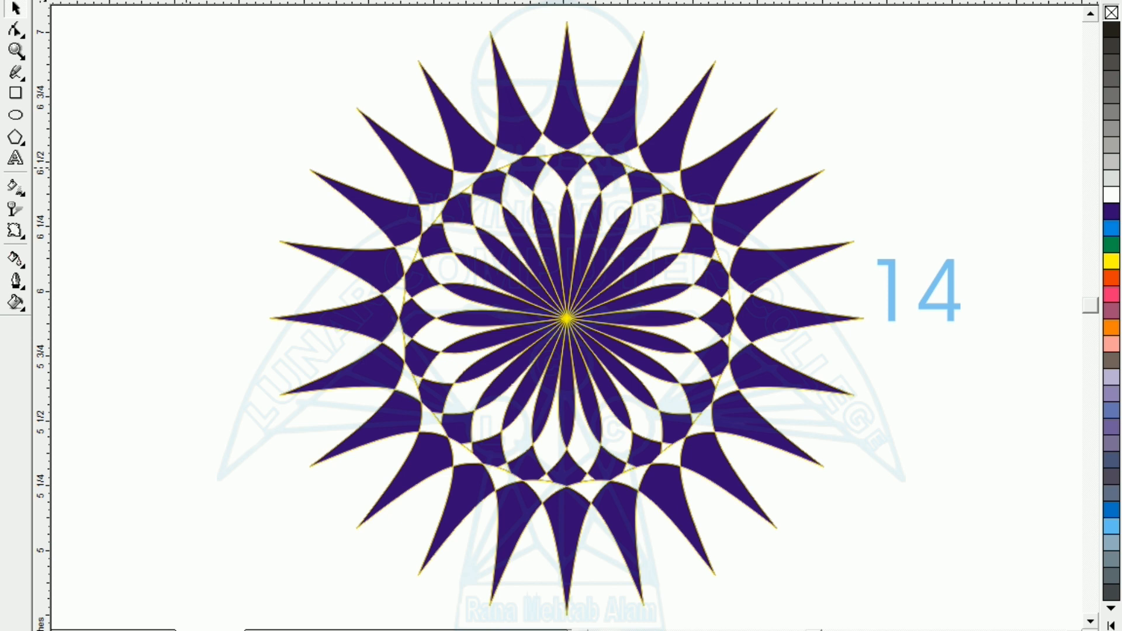
Draw a circle on the empty area beside the finished design and set its width and height to 1 inch.
key(F3)
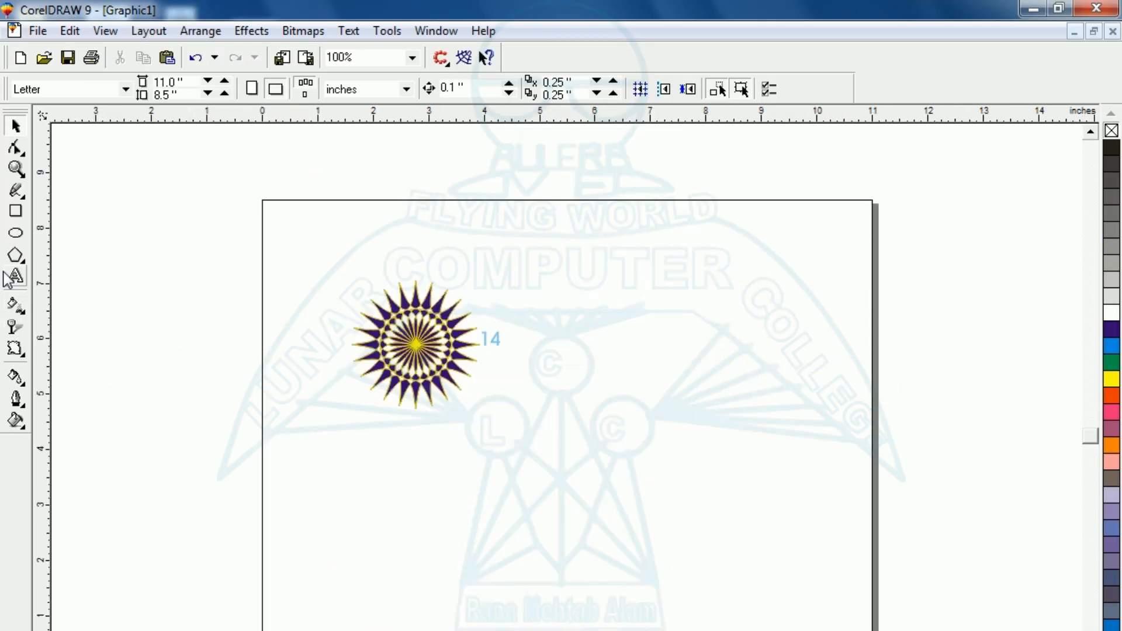
click(16, 233)
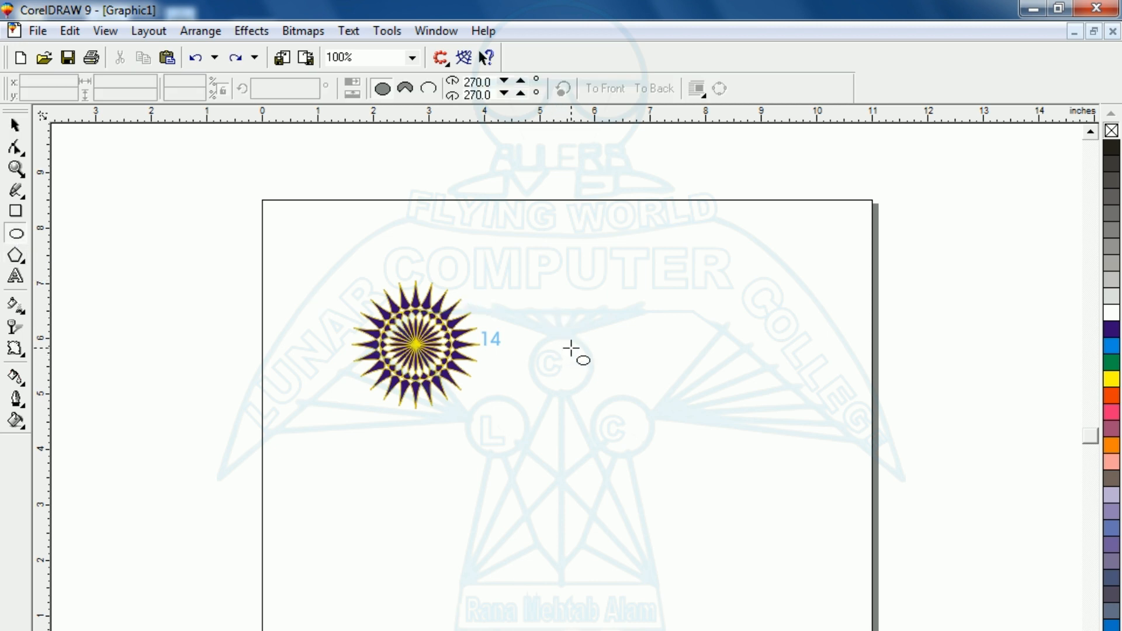
drag(571, 349, 625, 396)
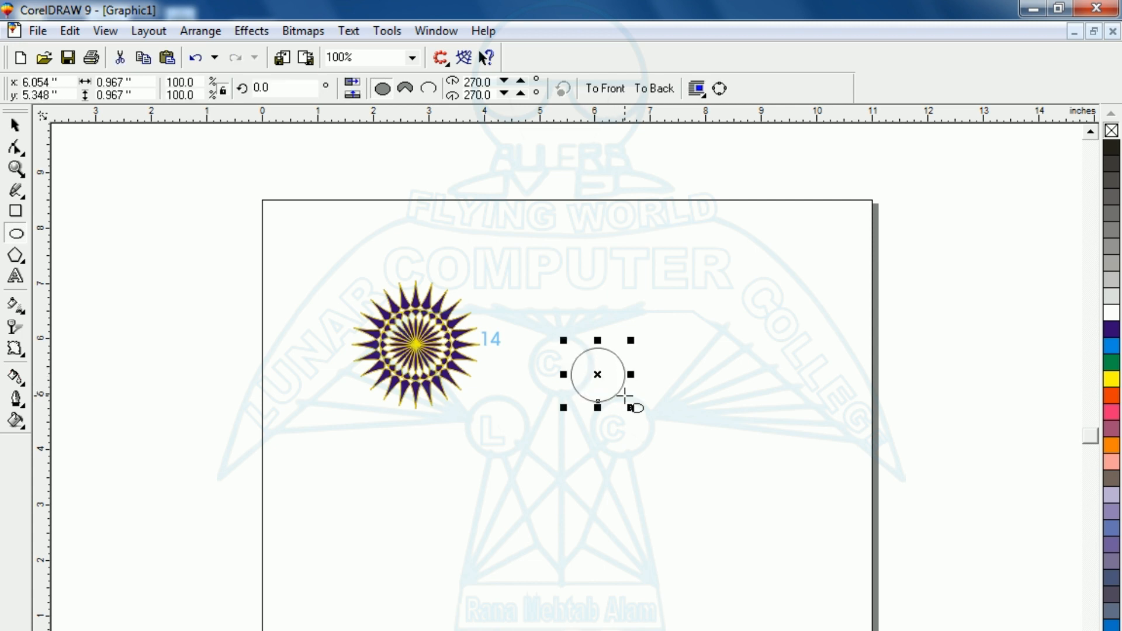
drag(141, 81, 64, 82)
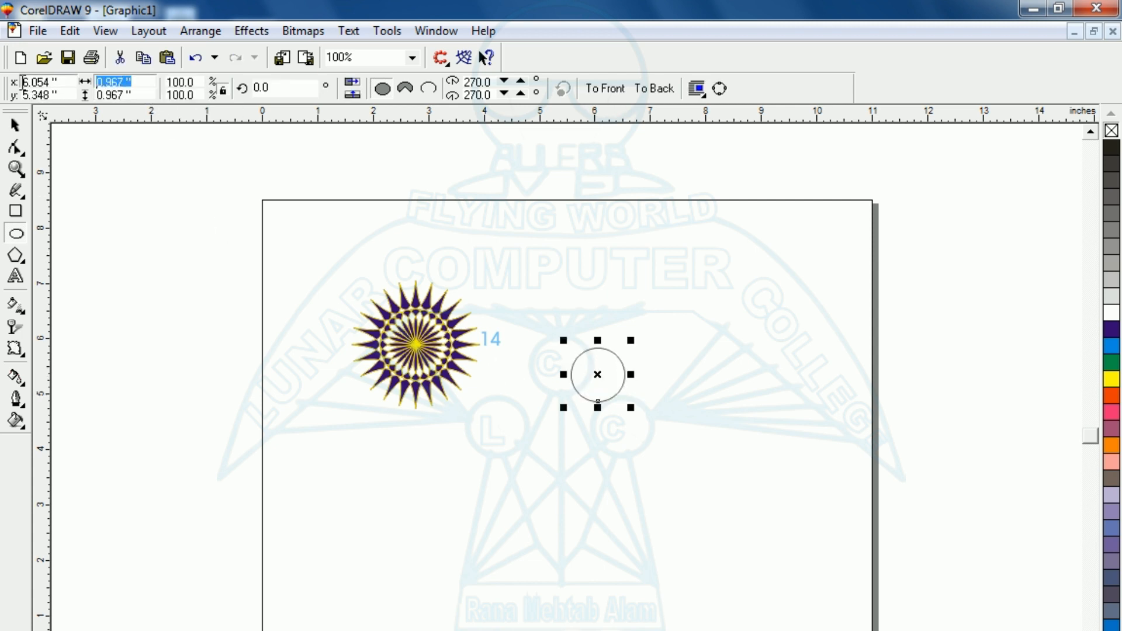
text(1)
key(Tab)
text(1)
key(Return)
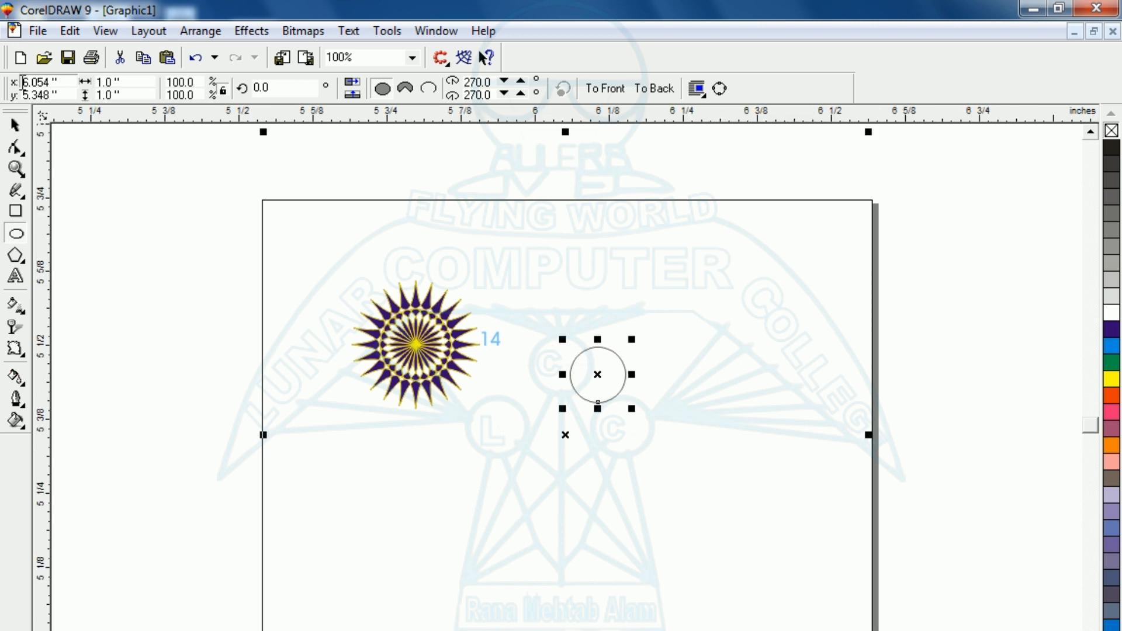
Duplicate the circle about 0.58 inch horizontally so that the two circles overlap.
key(shift+F2)
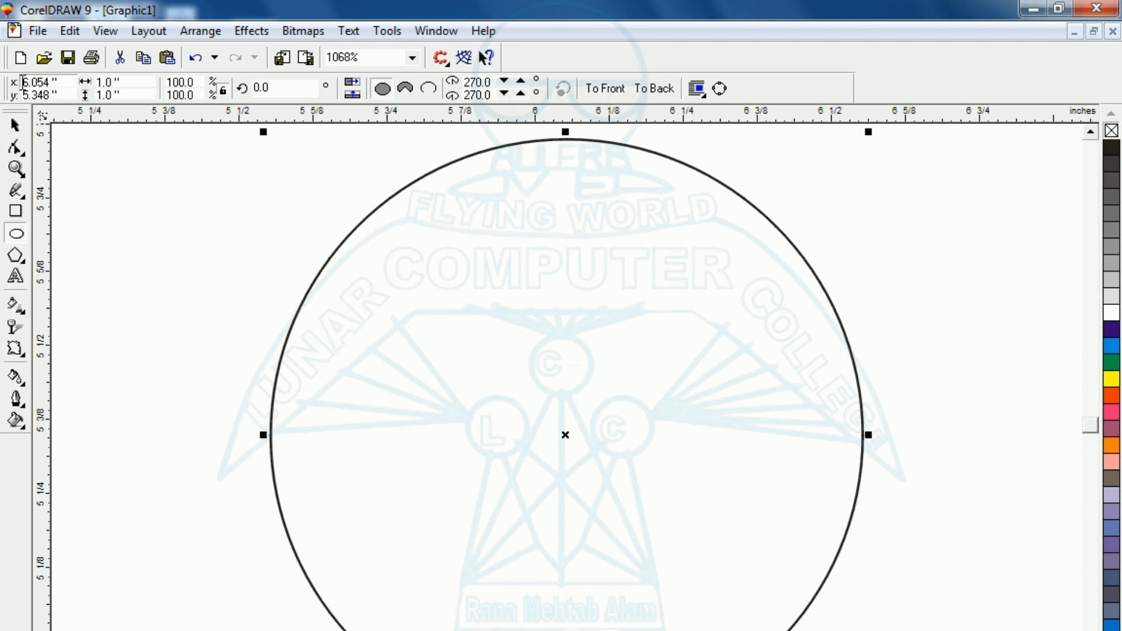
key(F3)
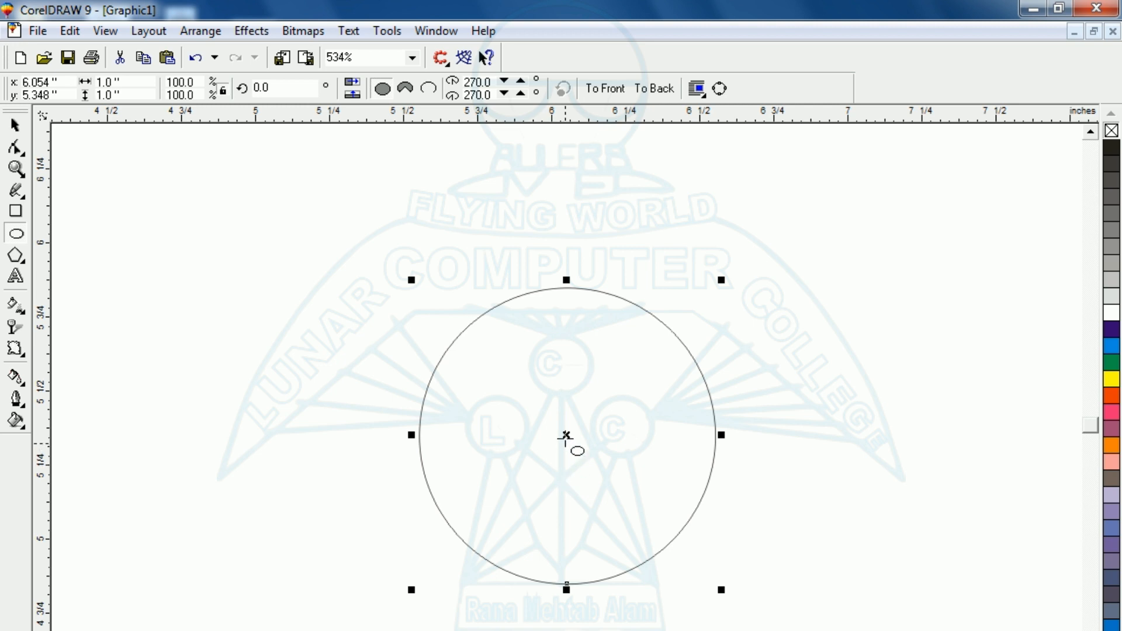
click(564, 436)
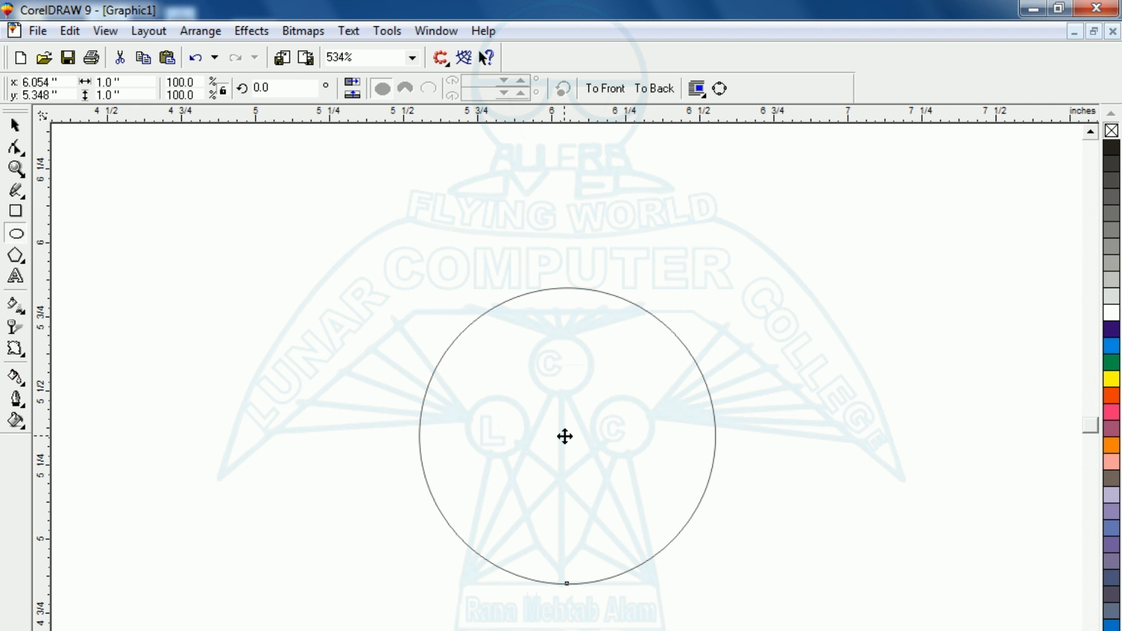
drag(565, 436, 735, 440)
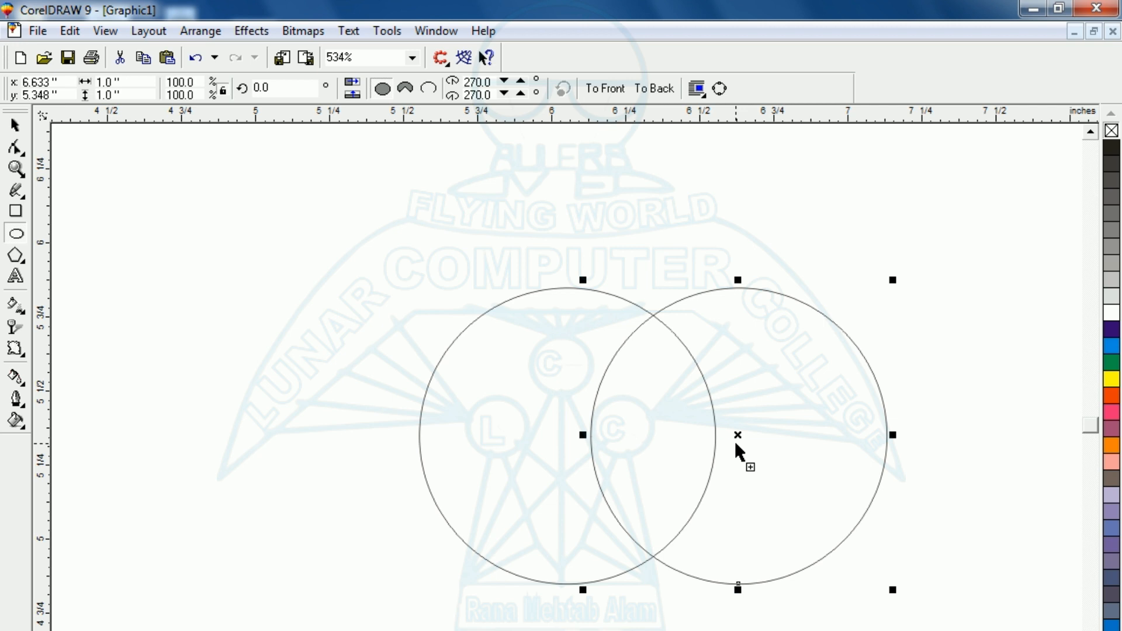
Intersect the two overlapping circles to create a lens shape from their common area.
drag(302, 237, 913, 630)
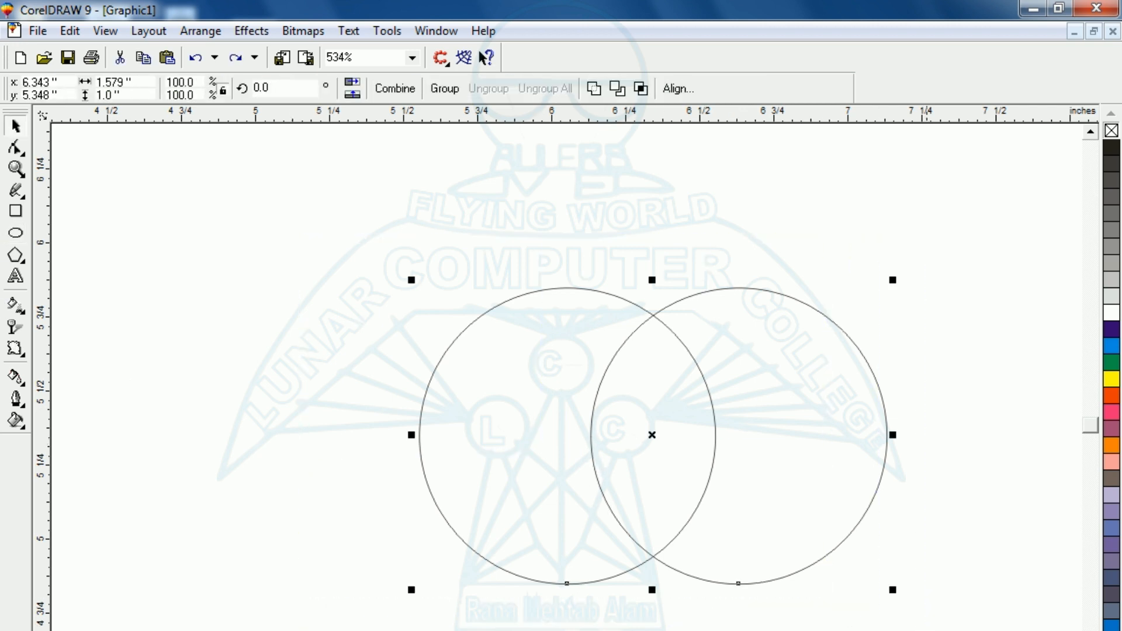
click(641, 89)
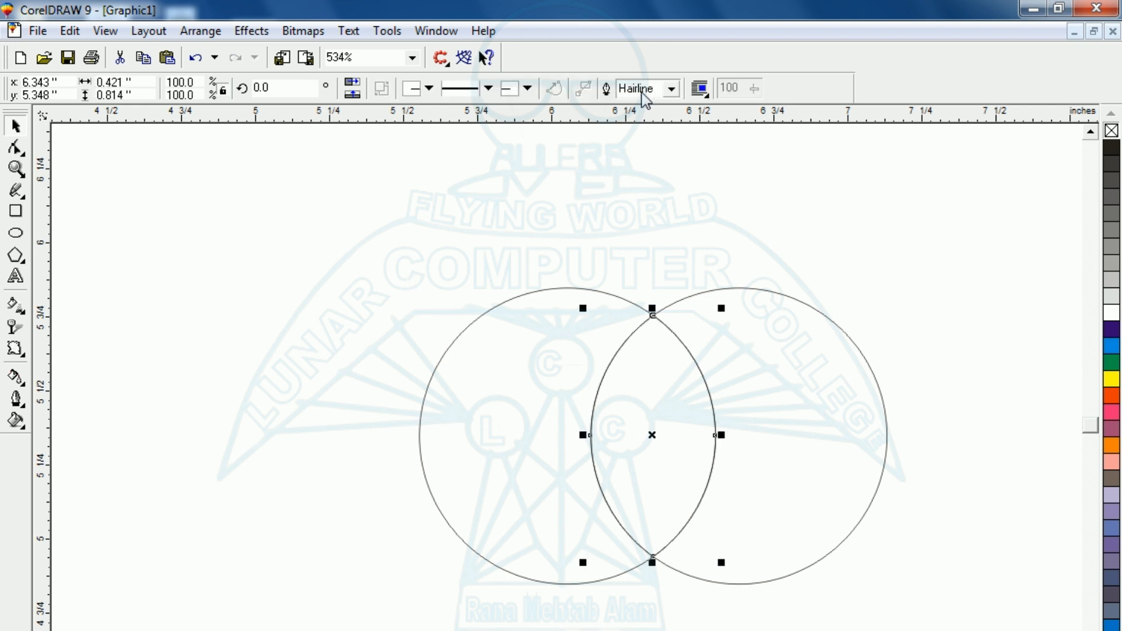
click(377, 433)
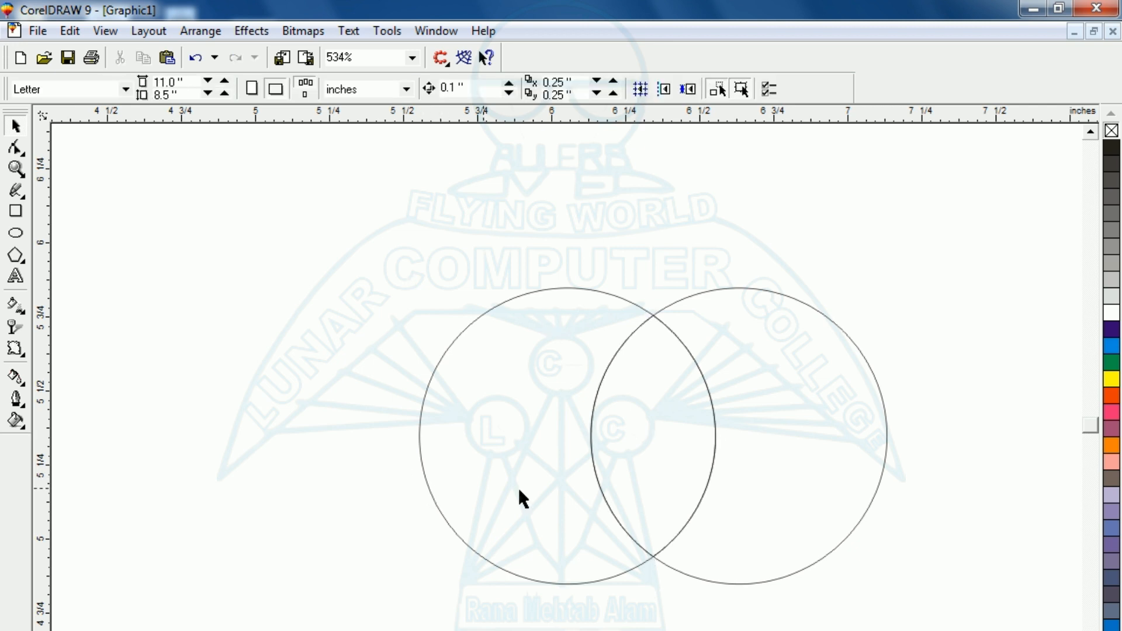
Isolate the lens shape by deleting both source circles, and move it back to the area where they stood.
click(635, 453)
drag(556, 255, 728, 555)
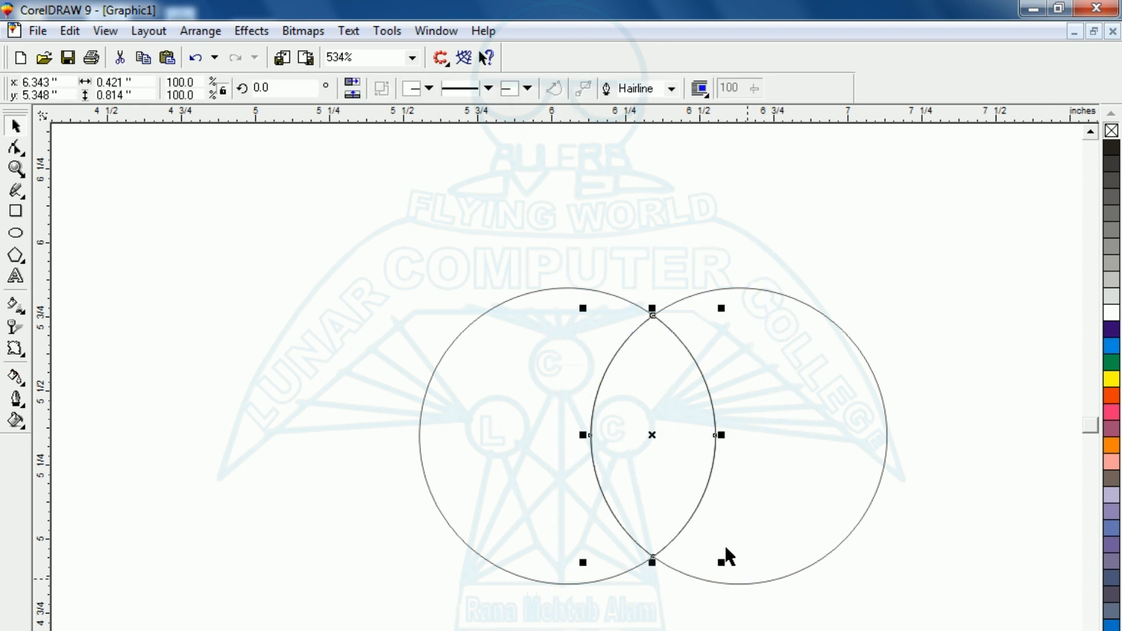
drag(651, 437, 193, 438)
click(412, 267)
drag(391, 246, 939, 630)
key(Delete)
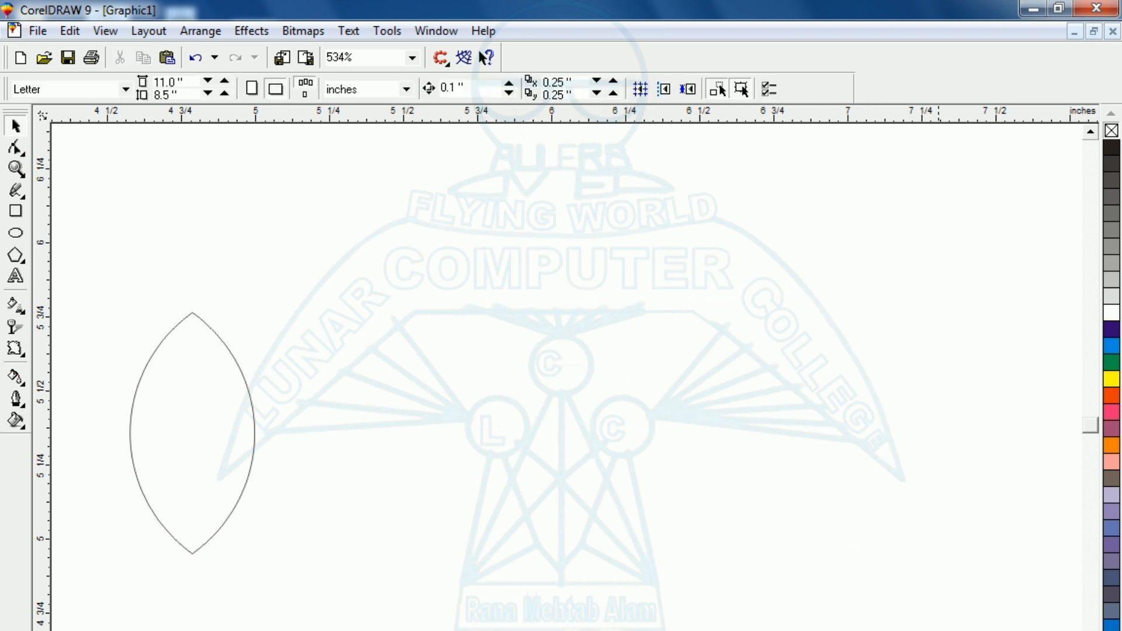
click(250, 455)
drag(181, 433, 550, 428)
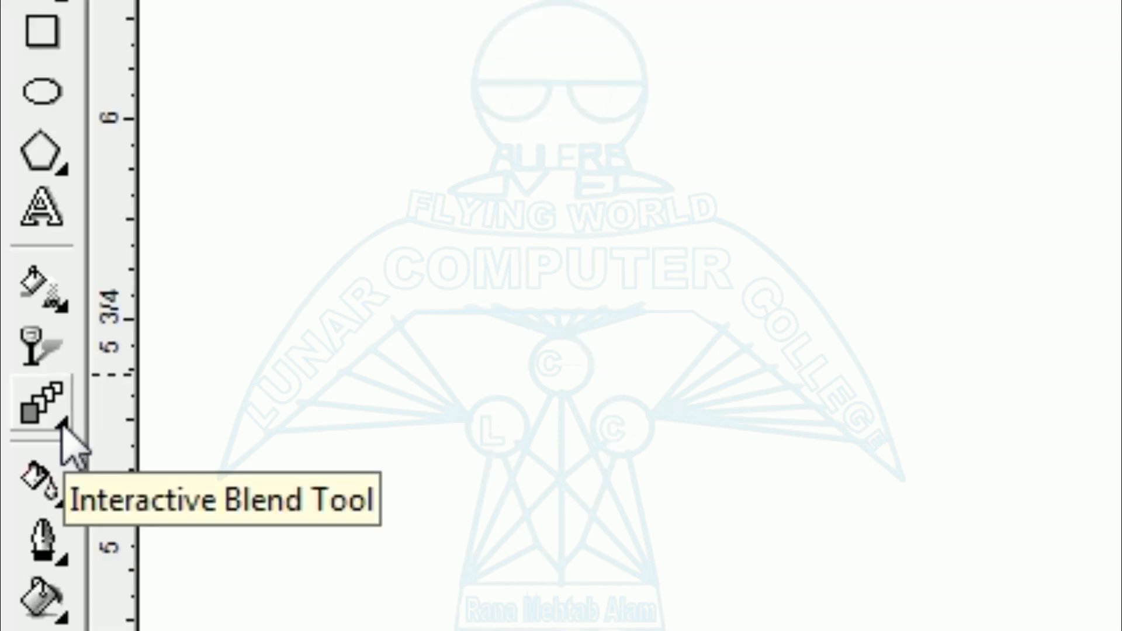
Apply an interactive Push and Pull distortion with an amplitude of 50 to the lens shape.
click(59, 424)
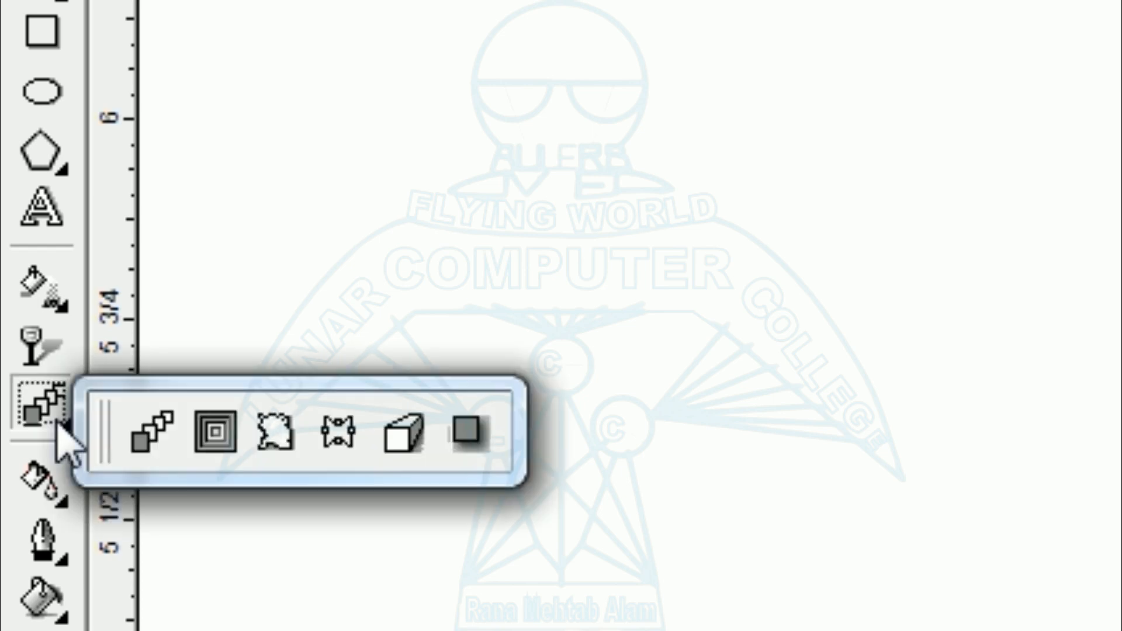
click(280, 436)
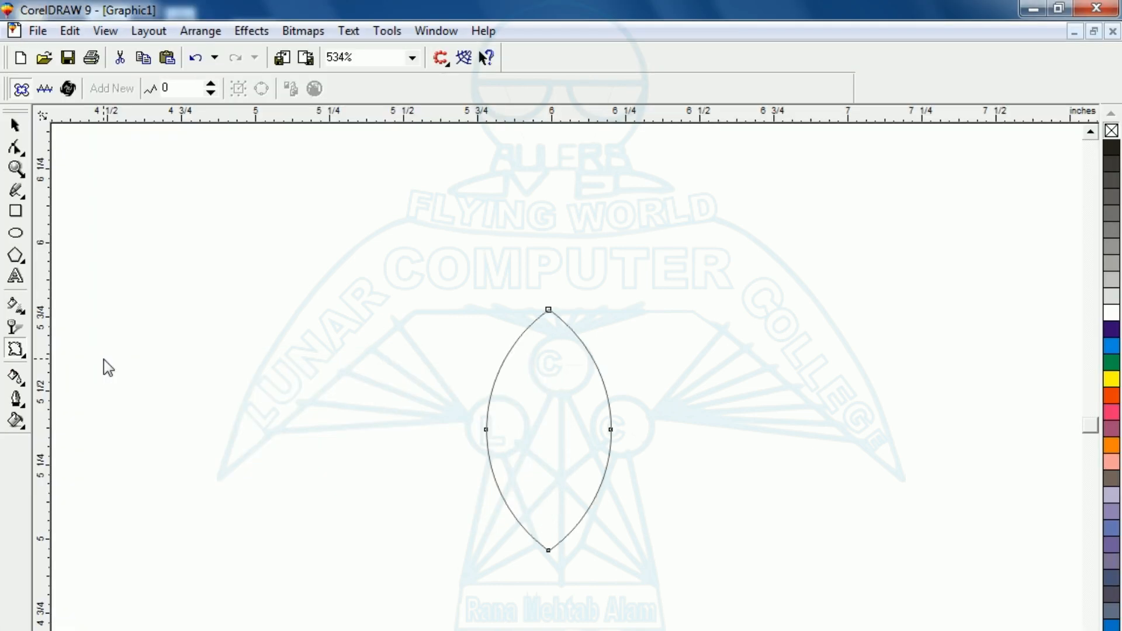
click(22, 91)
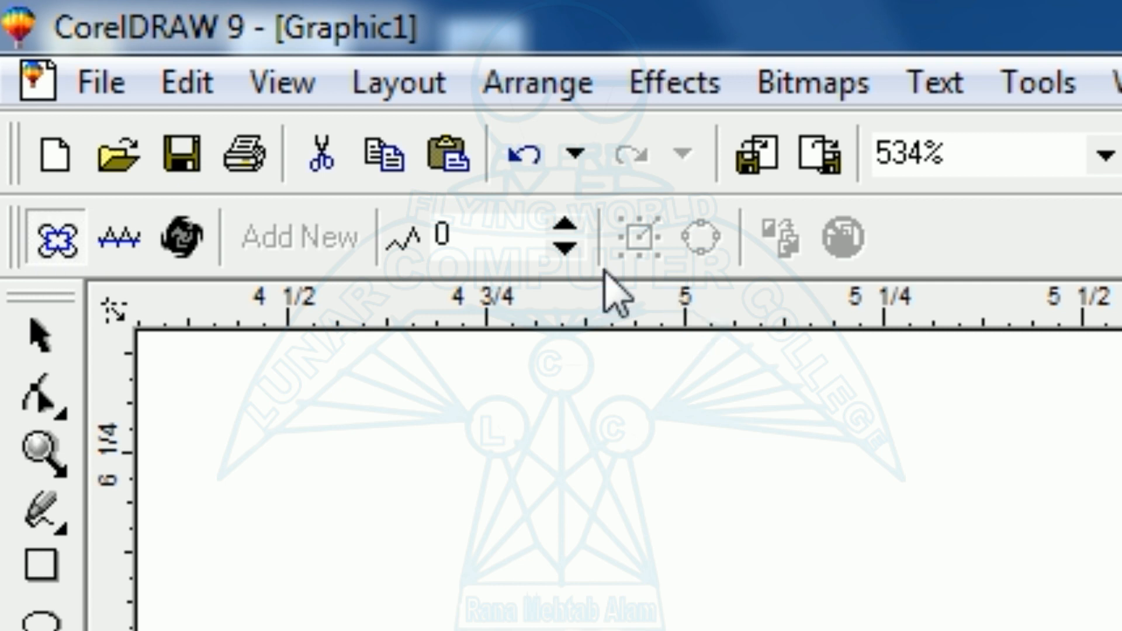
drag(478, 237, 304, 237)
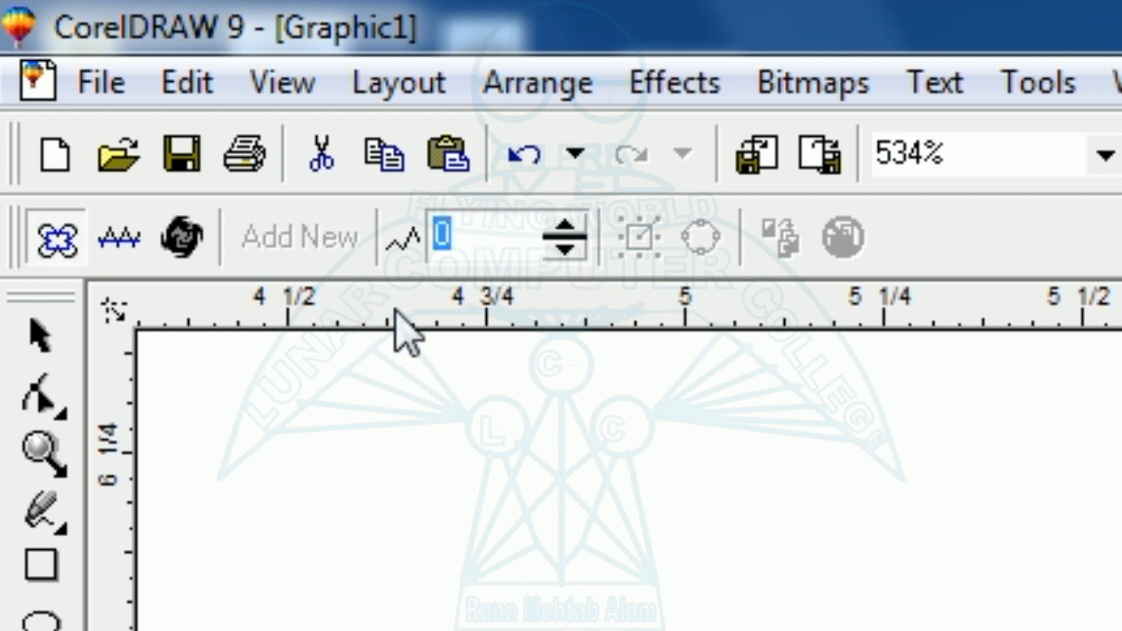
text(50)
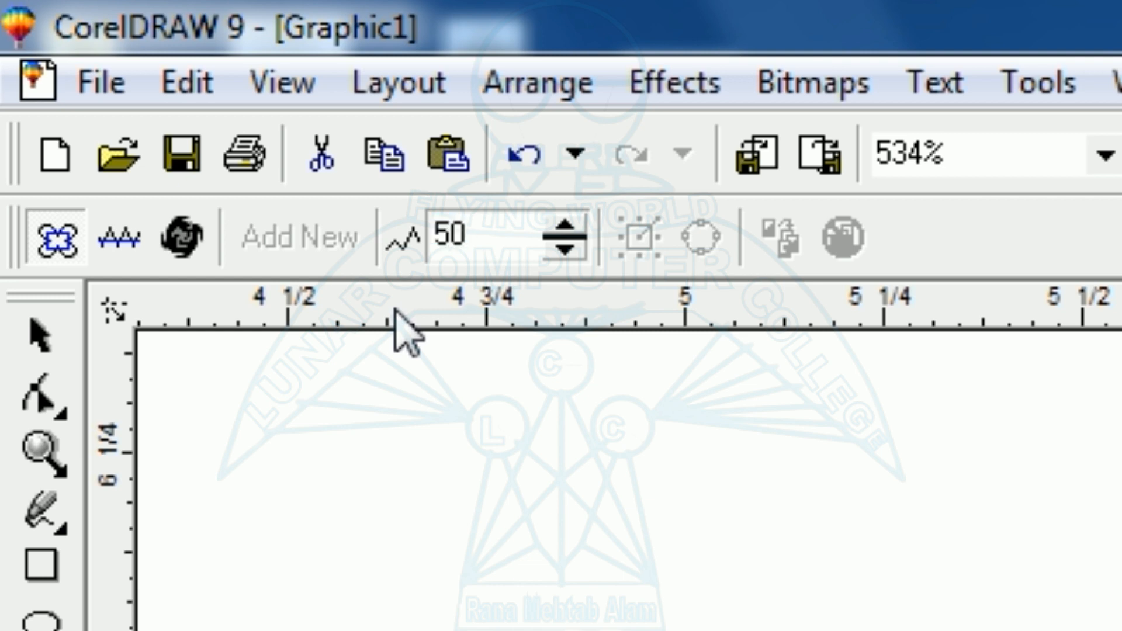
key(Return)
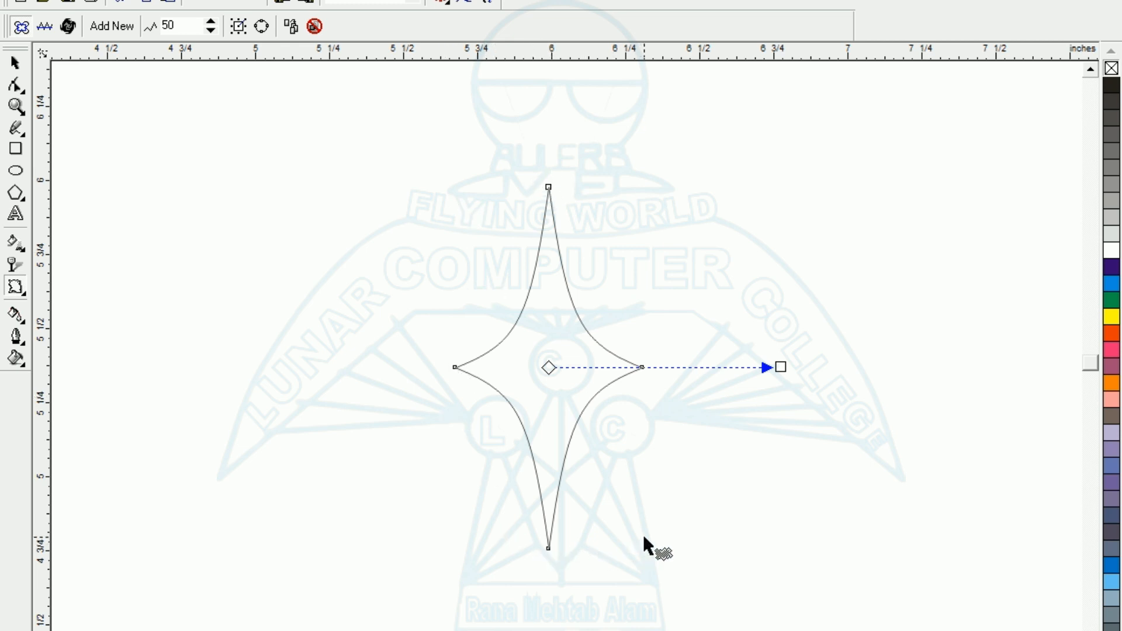
Move the four-pointed star's rotation centre to its upper tip and rotate a duplicate 15° clockwise around it.
click(15, 63)
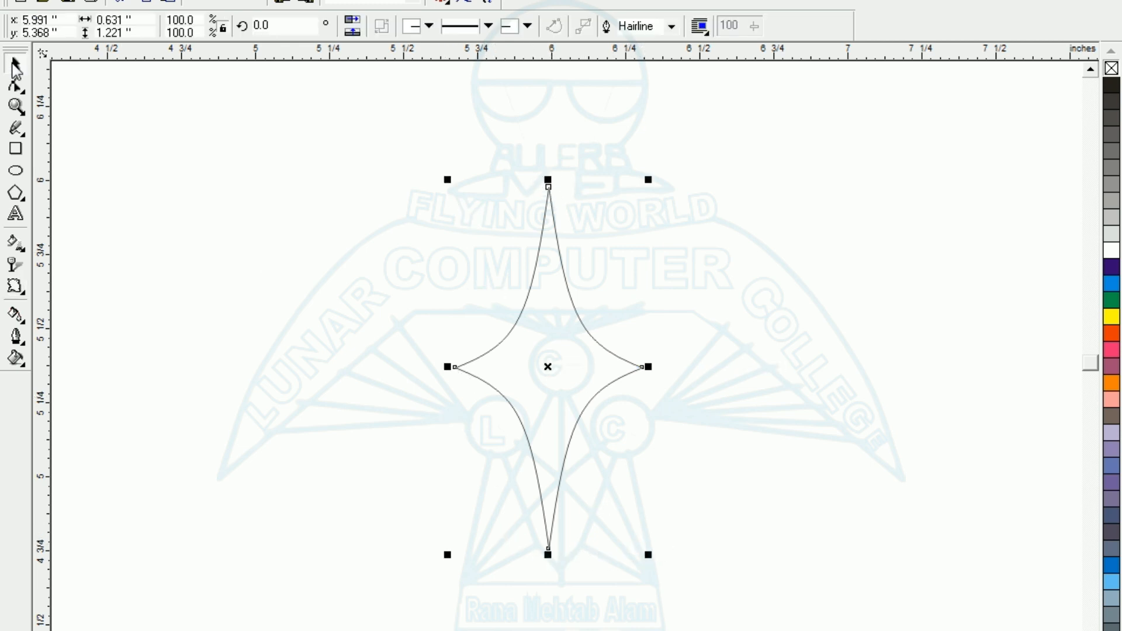
click(548, 366)
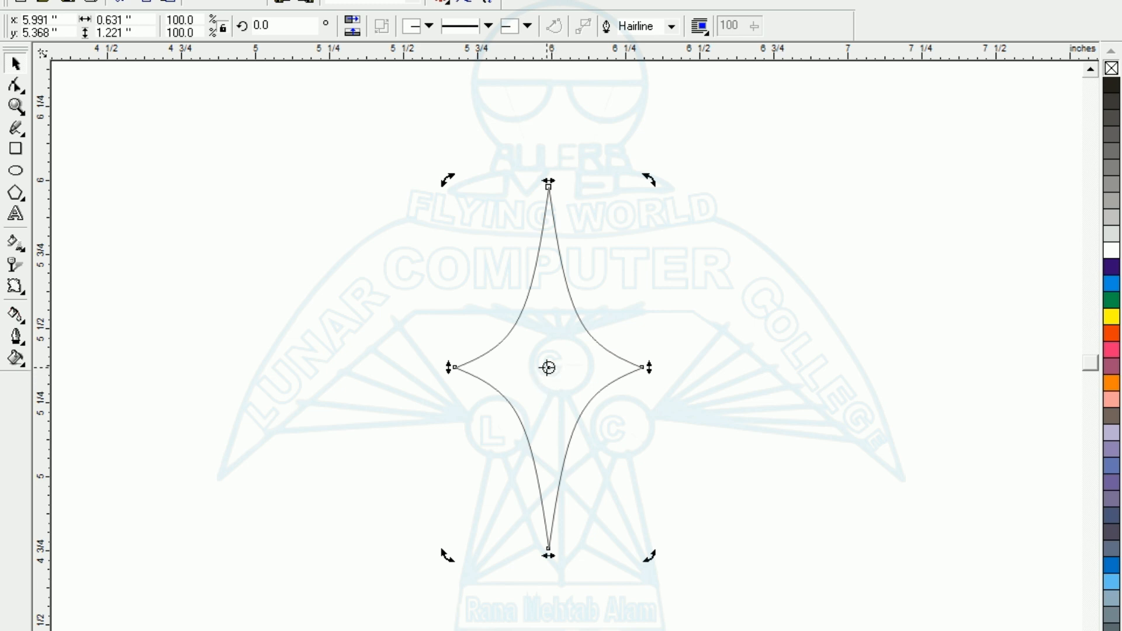
drag(549, 368, 552, 372)
key(ctrl)
drag(550, 369, 548, 187)
drag(652, 560, 592, 547)
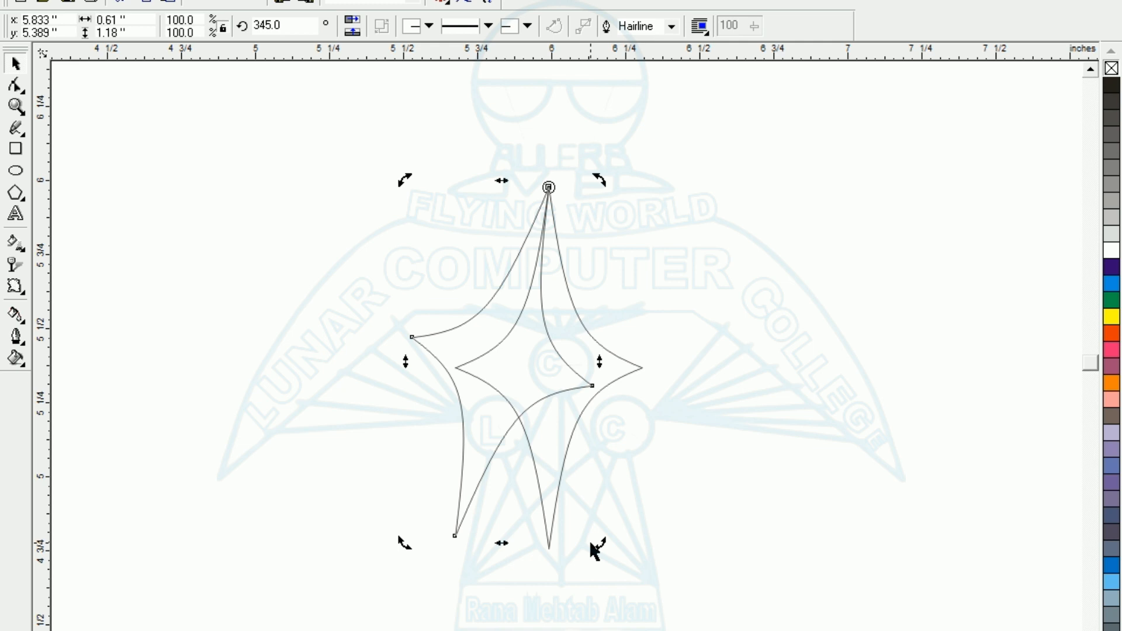
Repeat the 15° rotated duplication around the shared tip until 24 star shapes complete a full circle.
key(F3)
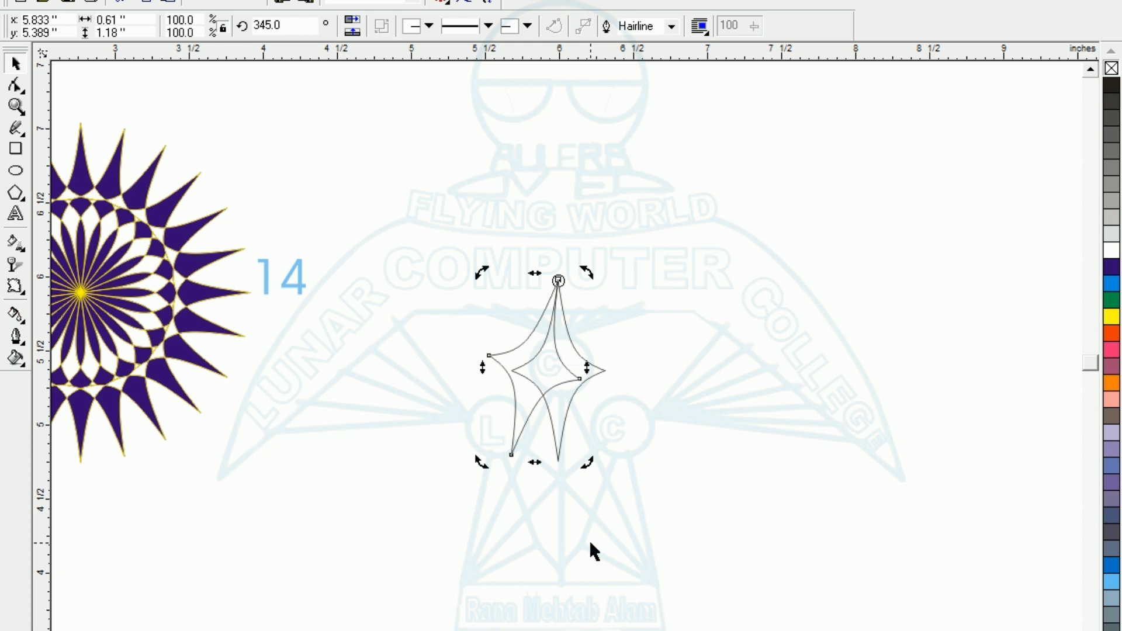
key(ctrl+r)
key(ctrl+r)
key(ctrl+r)
key(ctrl+r)
key(ctrl+r)
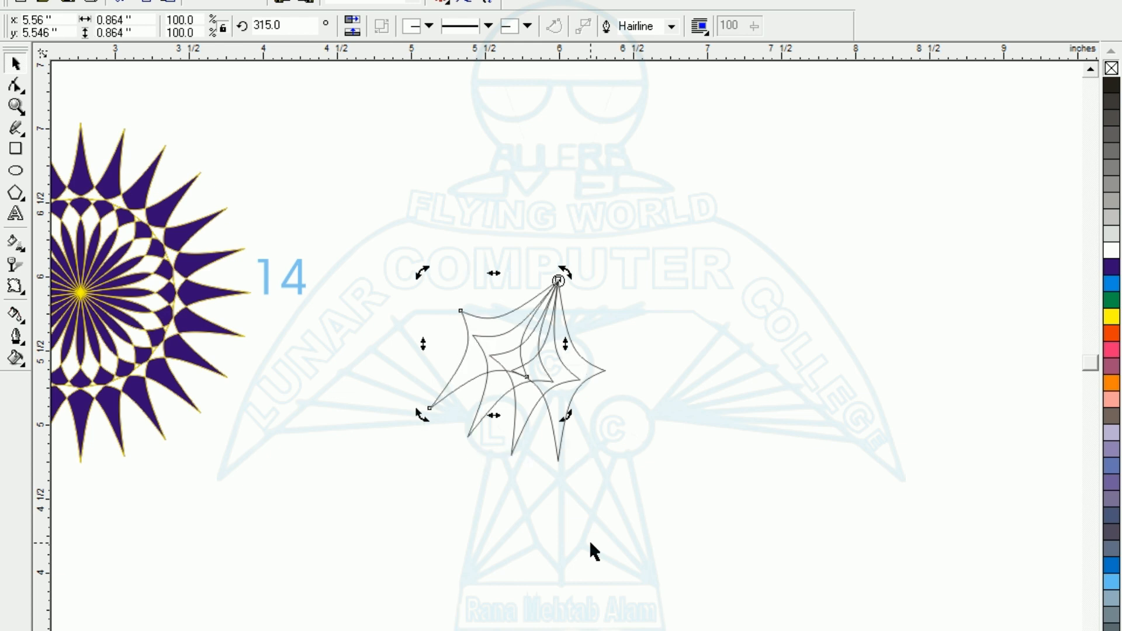
key(ctrl+r)
key(ctrl+r)
key(ctrl+r)
key(ctrl+r)
key(ctrl+r)
key(ctrl+r)
key(ctrl+r)
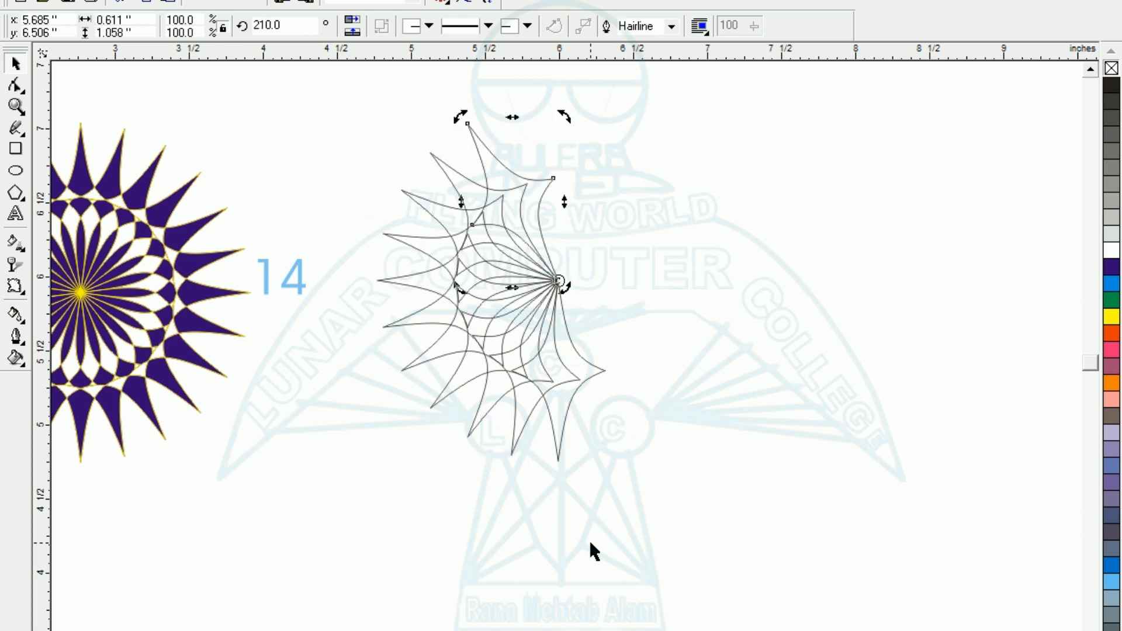
key(ctrl+r)
key(ctrl+r)
key(ctrl+r)
key(ctrl+r)
key(ctrl+r)
key(ctrl+r)
key(ctrl+r)
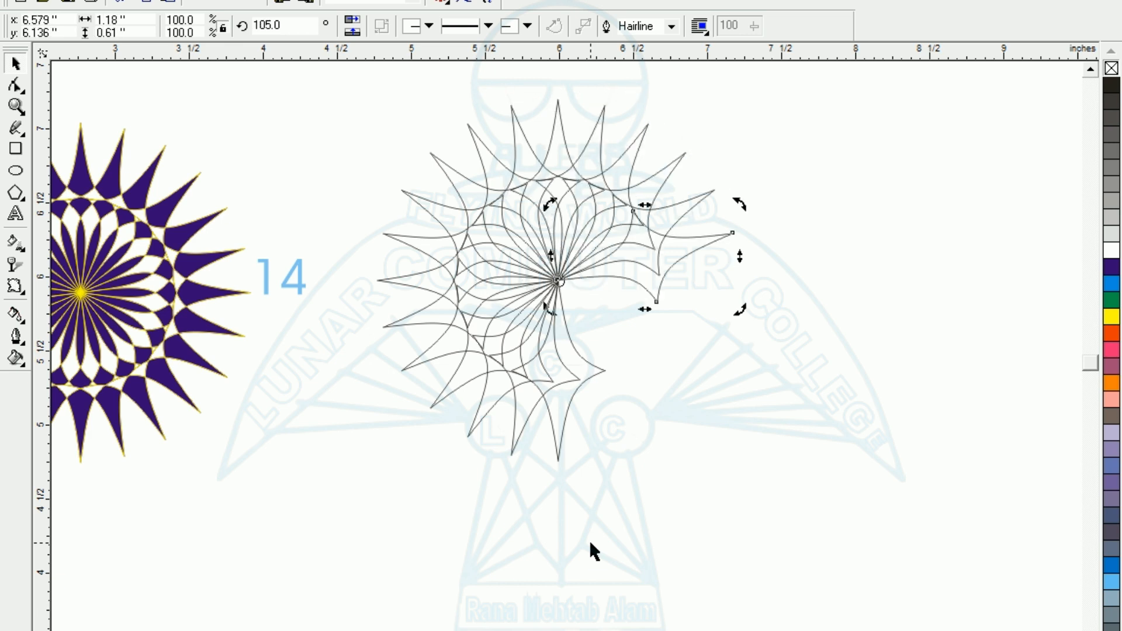
key(ctrl+r)
key(ctrl+r)
key(ctrl+r)
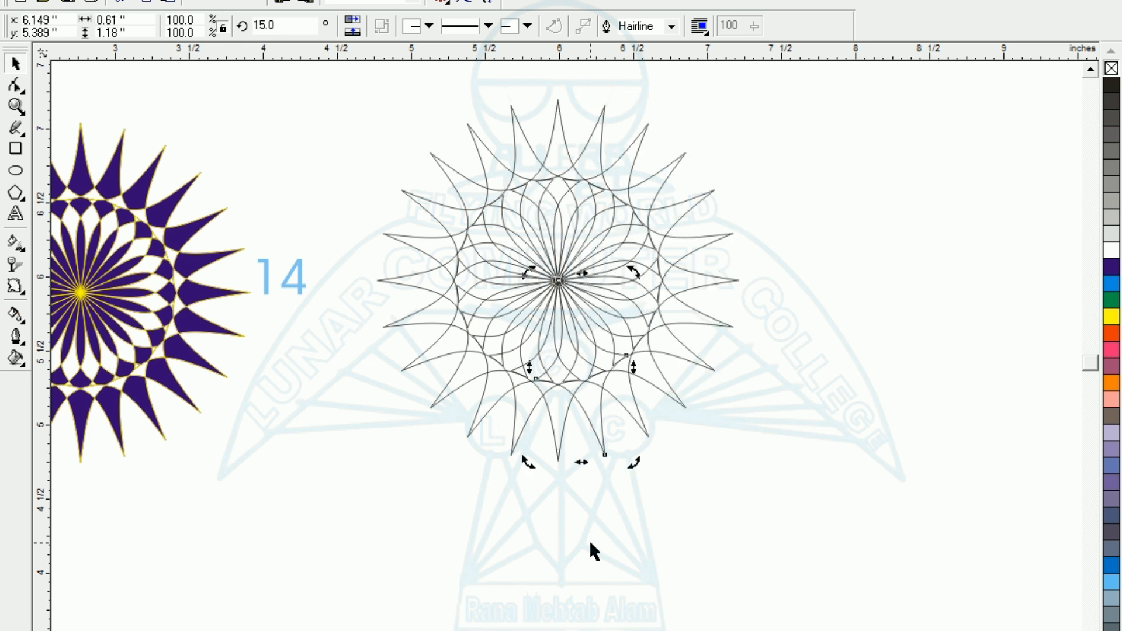
Fill all the star shapes of the new rosette with dark blue and give them a yellow outline.
click(288, 504)
drag(325, 87, 840, 530)
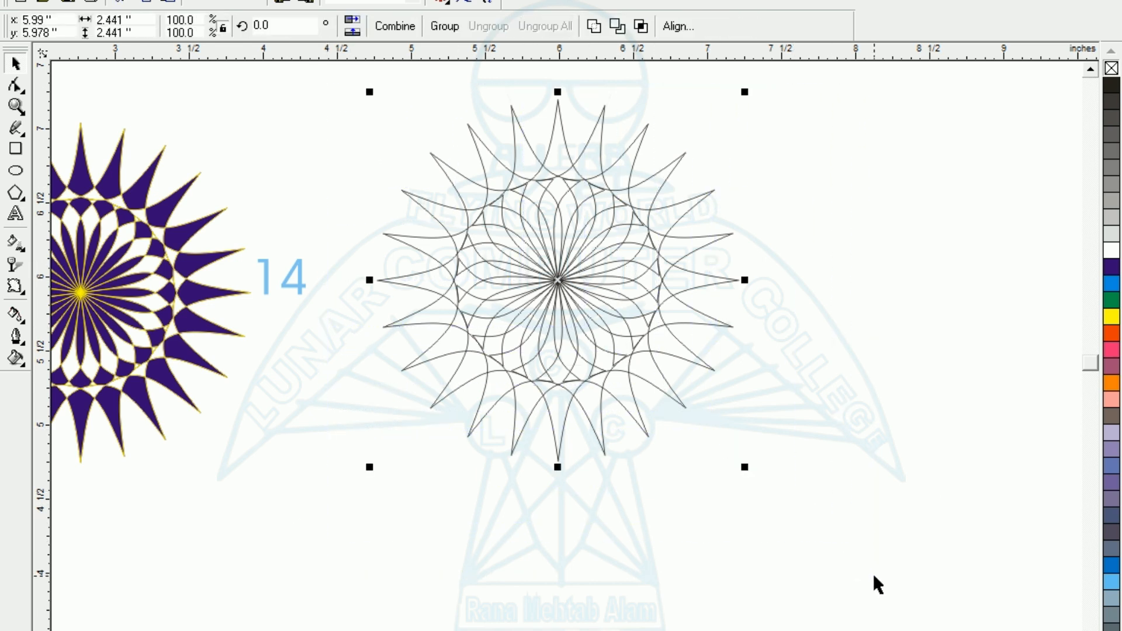
click(1112, 269)
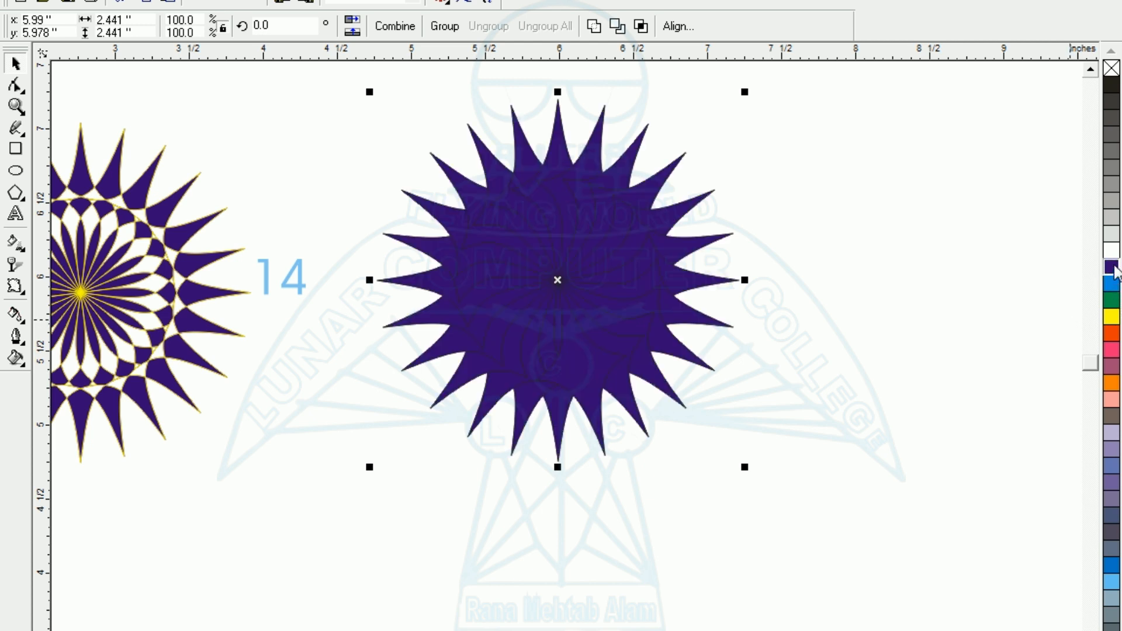
right_click(1113, 319)
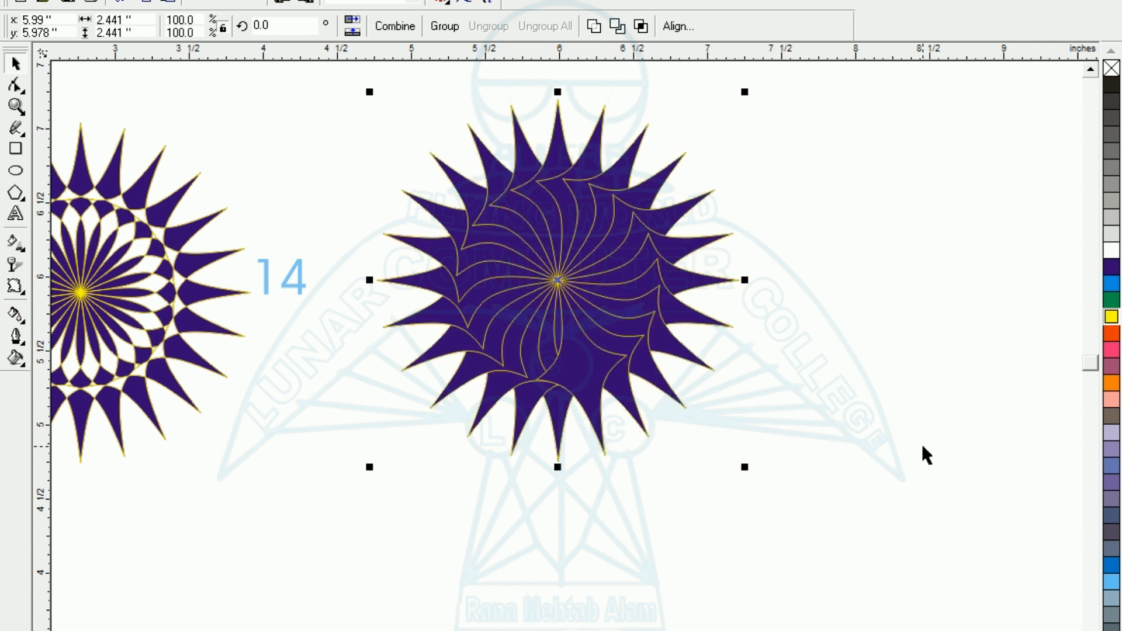
Combine all the star shapes into one object so that their overlaps alternate between filled and empty.
key(F3)
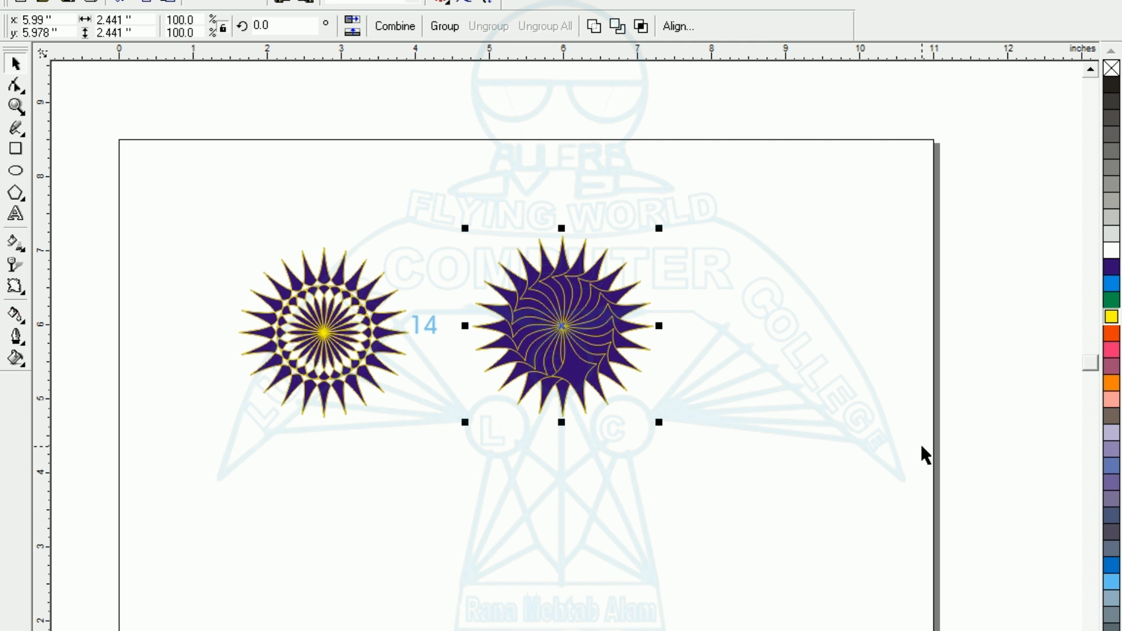
key(ctrl+z)
click(812, 504)
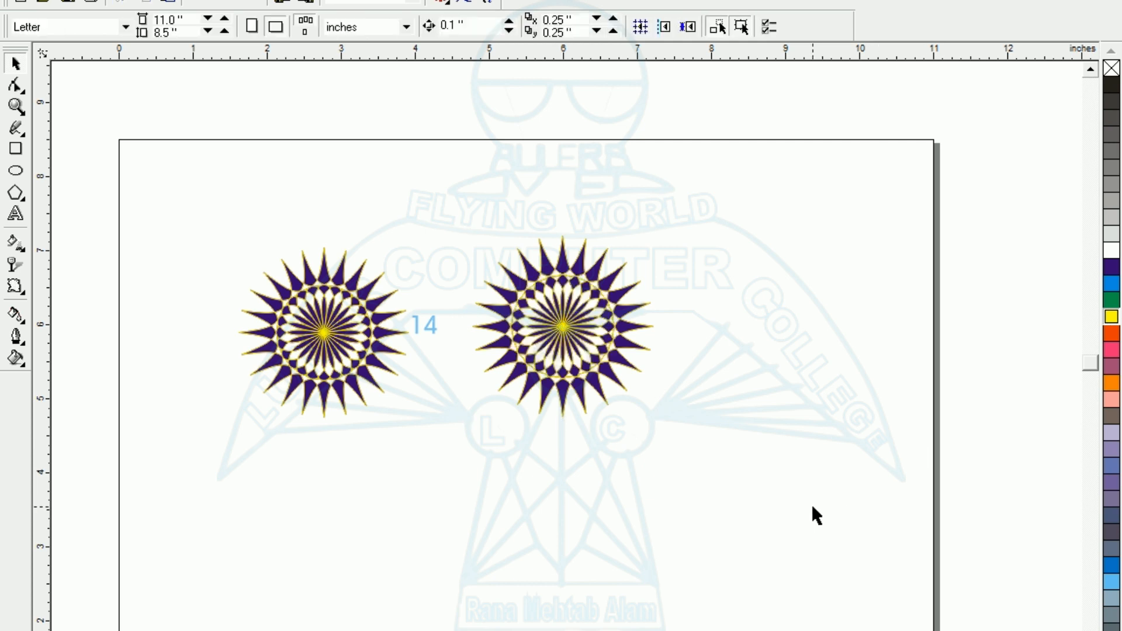
Move the "14" label into the gap between the two rosettes and compare both designs.
drag(404, 297, 447, 271)
click(424, 383)
drag(704, 207, 193, 462)
key(shift+F2)
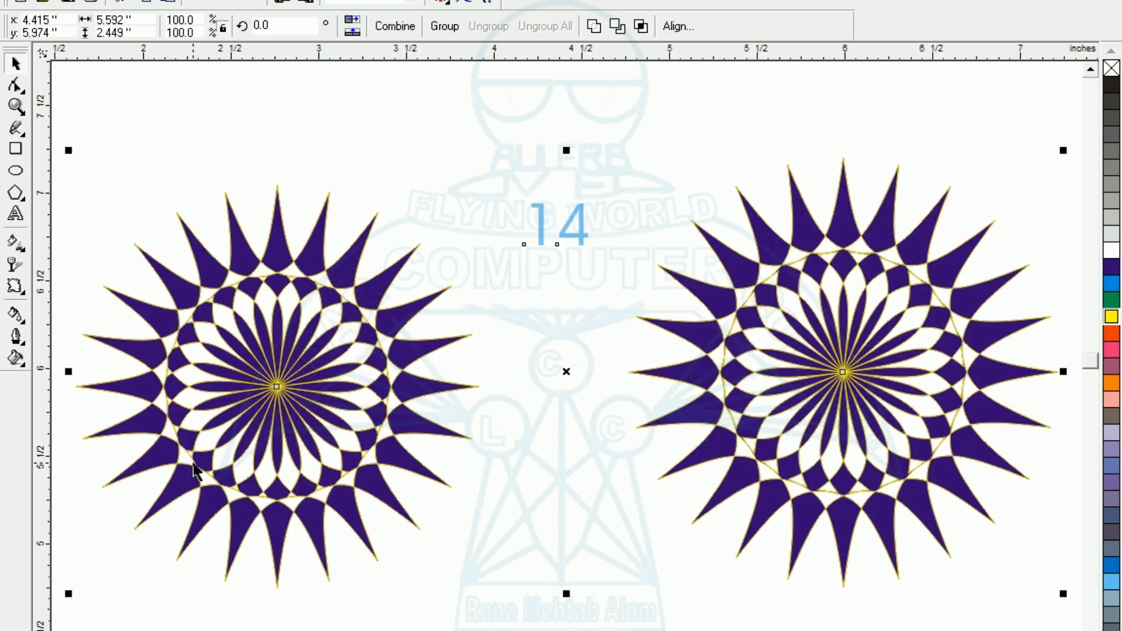
click(138, 622)
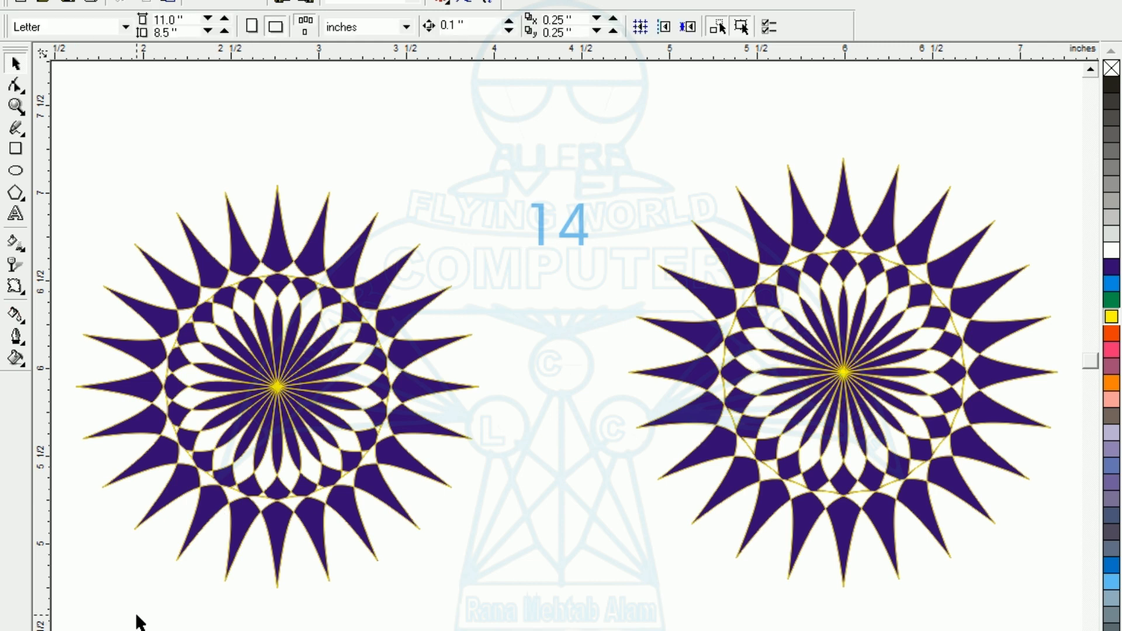